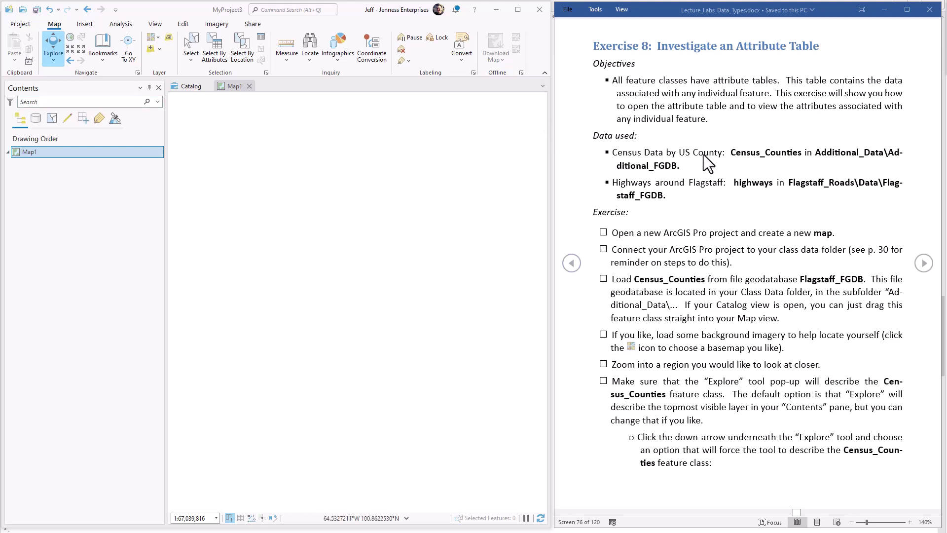
Add the Census_Counties feature class from Additional_FGDB.gdb in the Additional_Data folder to the map
{"action": "left_click_drag", "start_coordinate": [732, 152], "coordinate": [802, 156]}
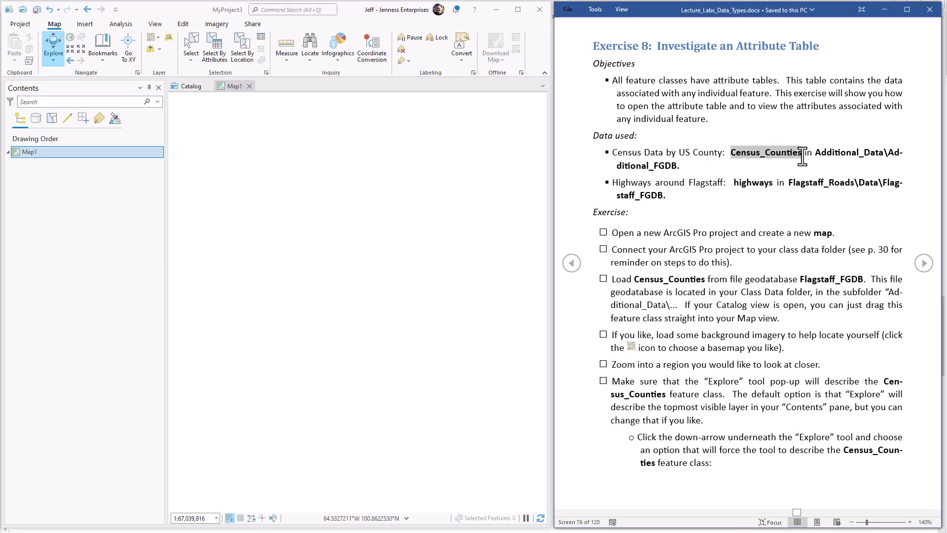
{"action": "left_click", "coordinate": [151, 49]}
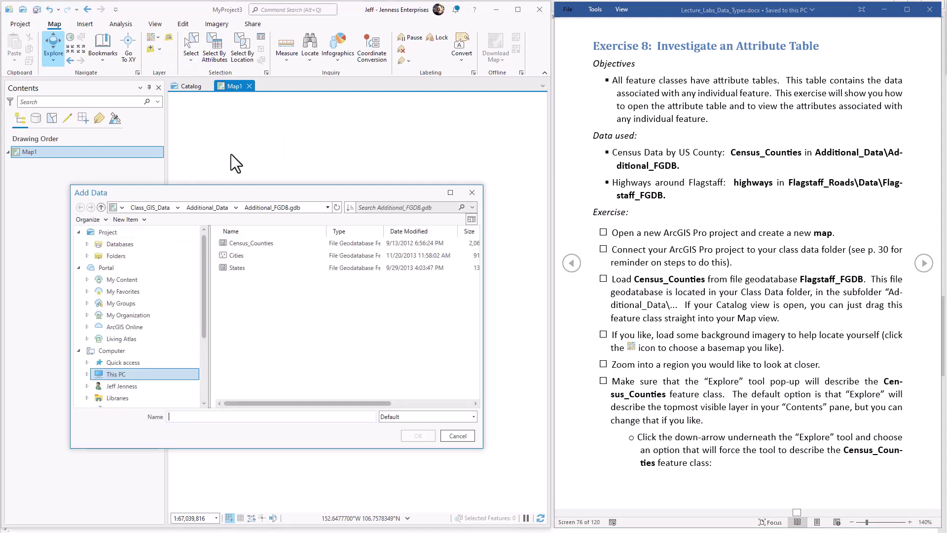
{"action": "left_click", "coordinate": [202, 207]}
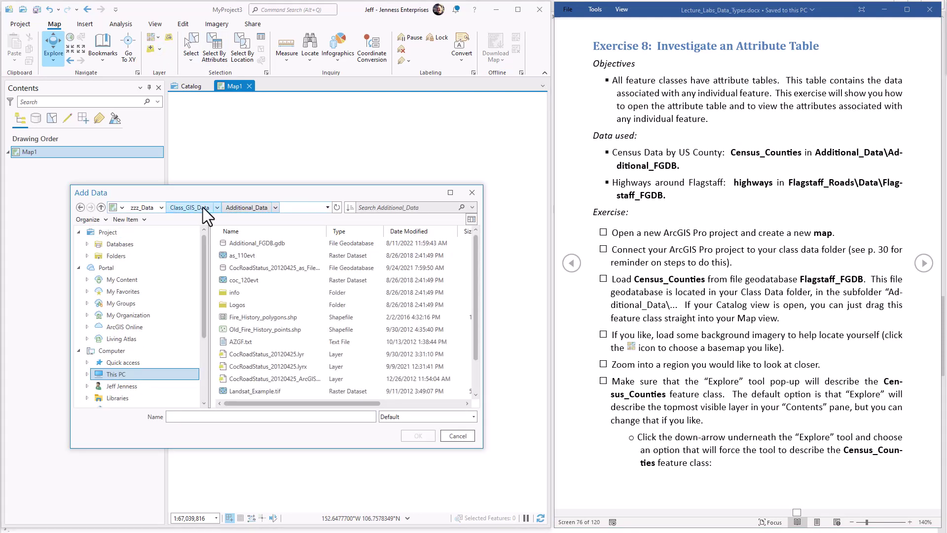
{"action": "double_click", "coordinate": [253, 244]}
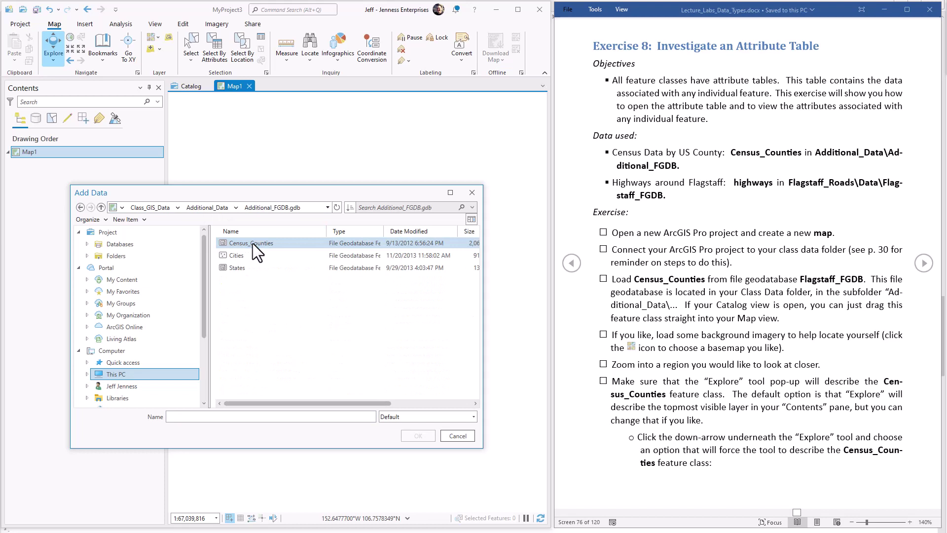
{"action": "left_click", "coordinate": [253, 244]}
{"action": "left_click", "coordinate": [417, 436]}
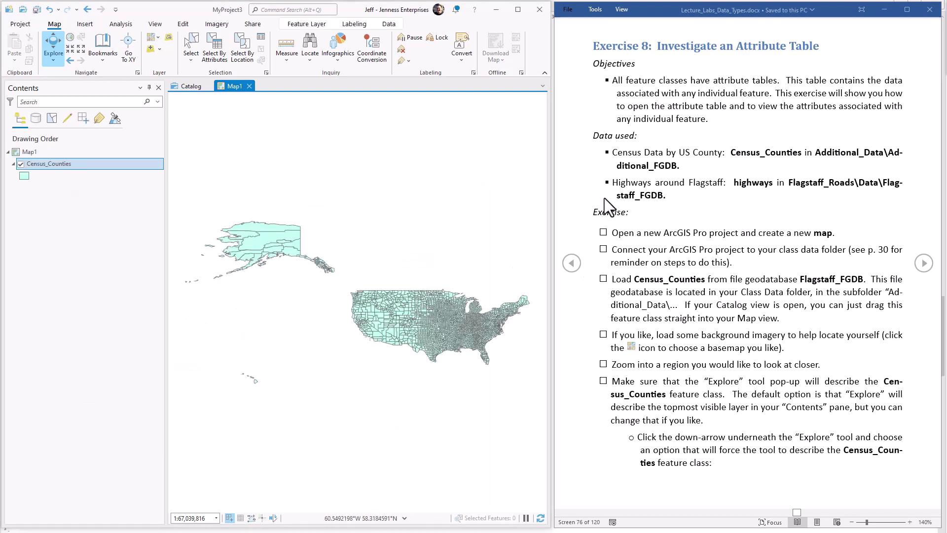
Set the map's basemap to Imagery
{"action": "left_click", "coordinate": [151, 39]}
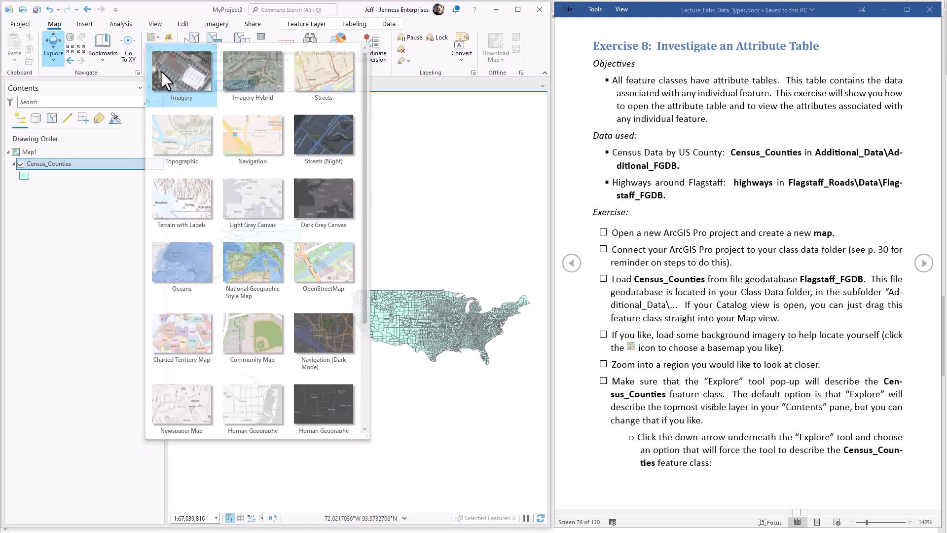
{"action": "left_click", "coordinate": [161, 70]}
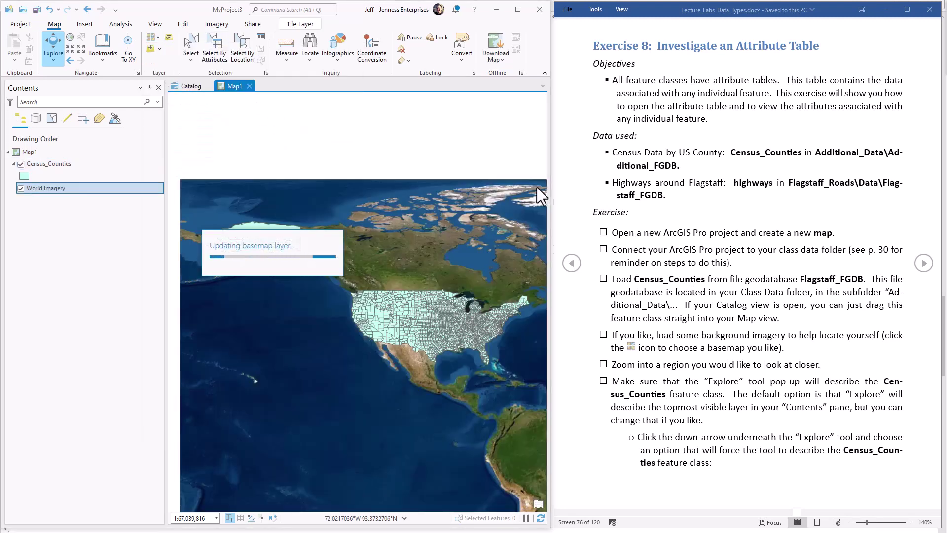
Examine the attributes of Coconino County in northern Arizona in its pop-up, and close the pop-up
{"action": "scroll", "coordinate": [377, 360], "scroll_direction": "up", "scroll_amount": 4}
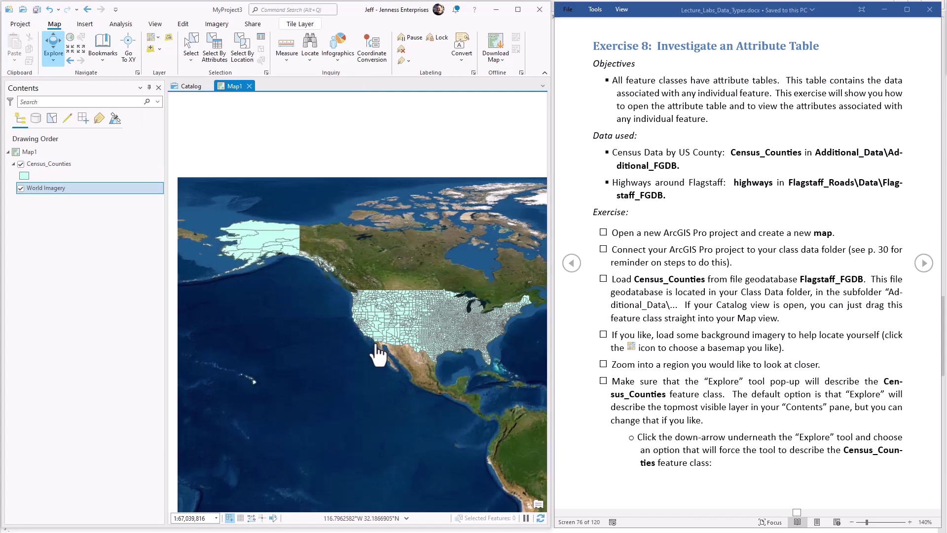
{"action": "scroll", "coordinate": [380, 354], "scroll_direction": "up", "scroll_amount": 1}
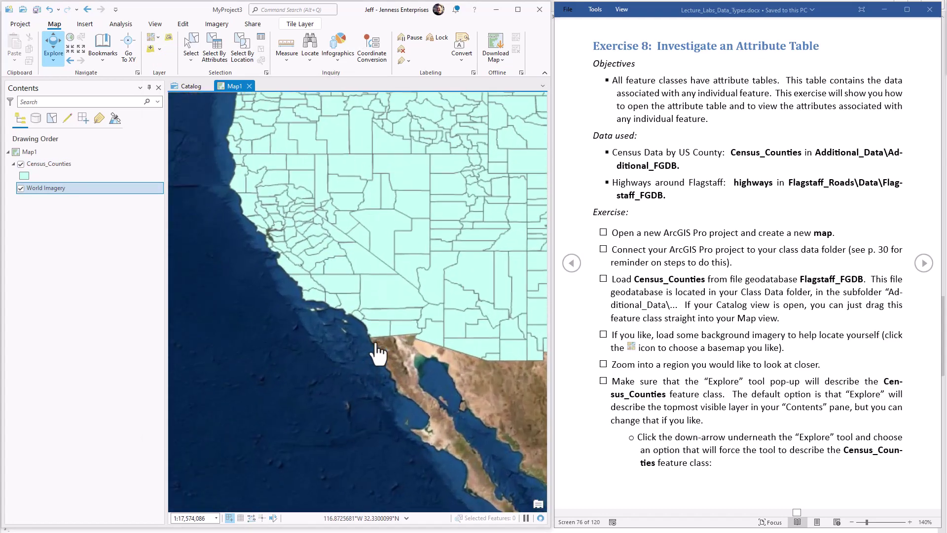
{"action": "scroll", "coordinate": [304, 370], "scroll_direction": "up", "scroll_amount": 2}
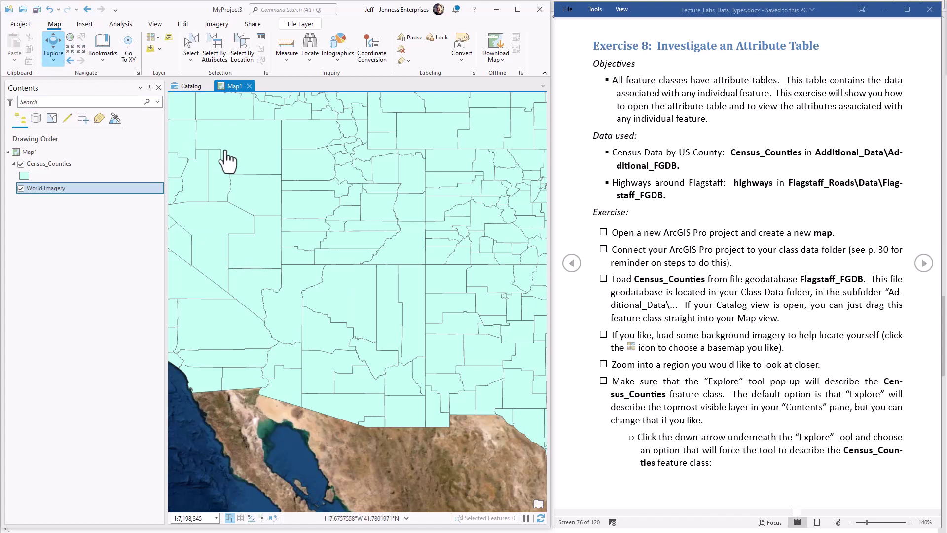
{"action": "left_click", "coordinate": [345, 298]}
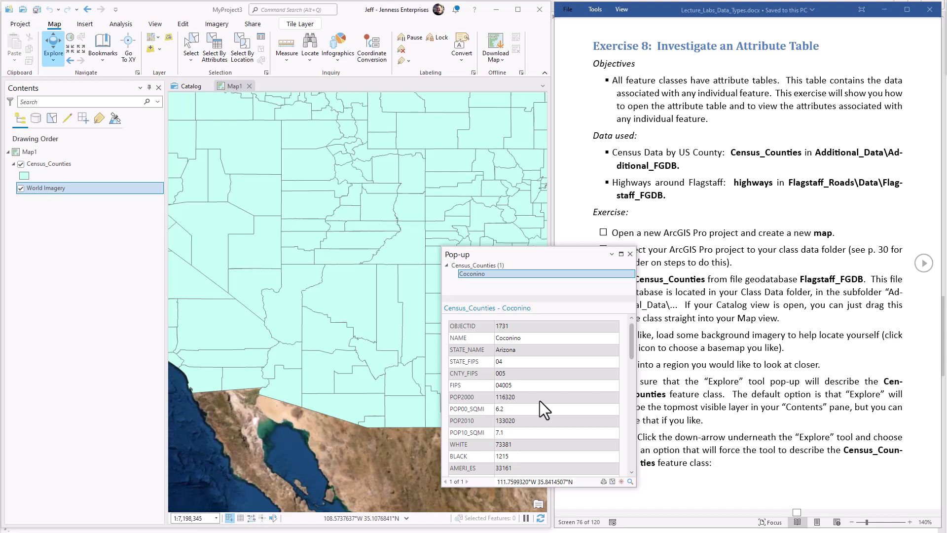
{"action": "left_click_drag", "start_coordinate": [631, 353], "coordinate": [622, 441]}
{"action": "scroll", "coordinate": [623, 441], "scroll_direction": "down", "scroll_amount": 2}
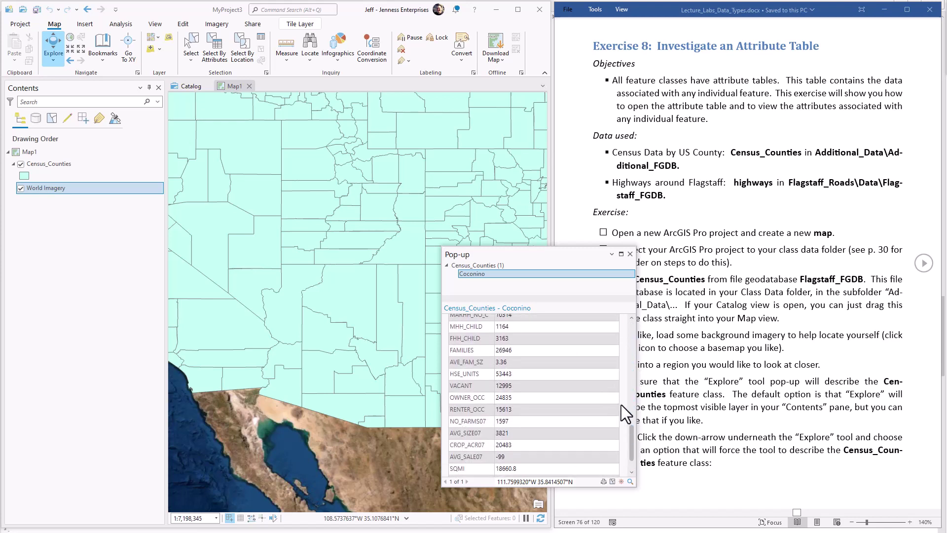
{"action": "left_click", "coordinate": [630, 255]}
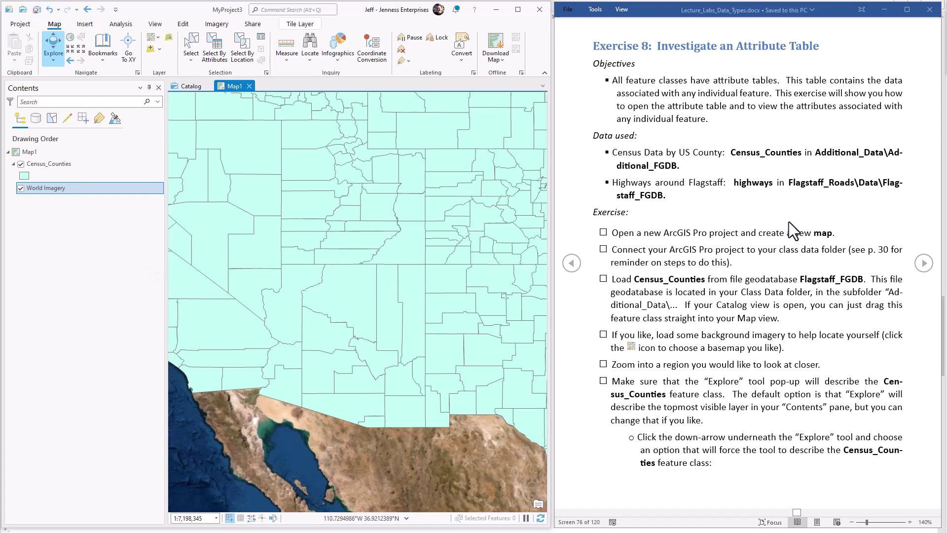
Advance the exercise document to the attribute table instructions and open the Census_Counties layer's attribute table
{"action": "left_click", "coordinate": [923, 262]}
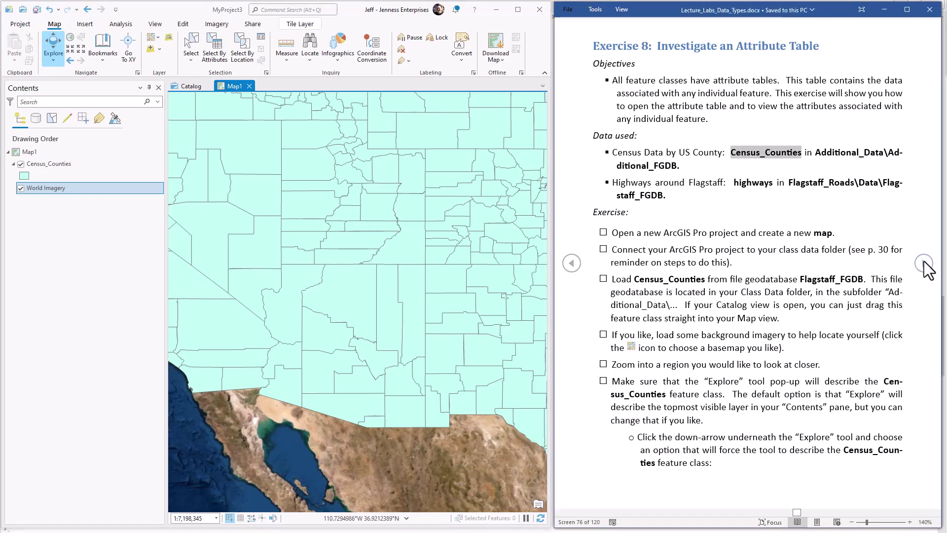
{"action": "left_click", "coordinate": [924, 262]}
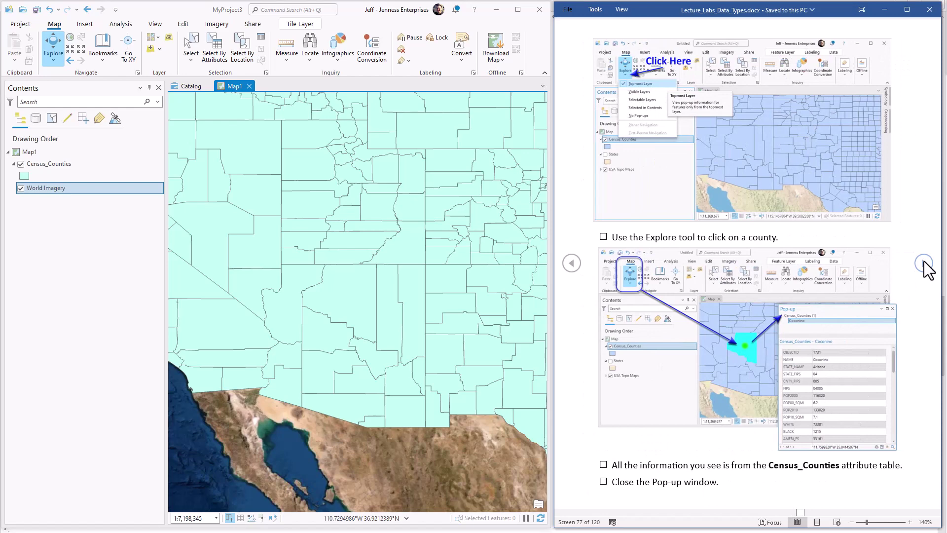
{"action": "left_click", "coordinate": [924, 263]}
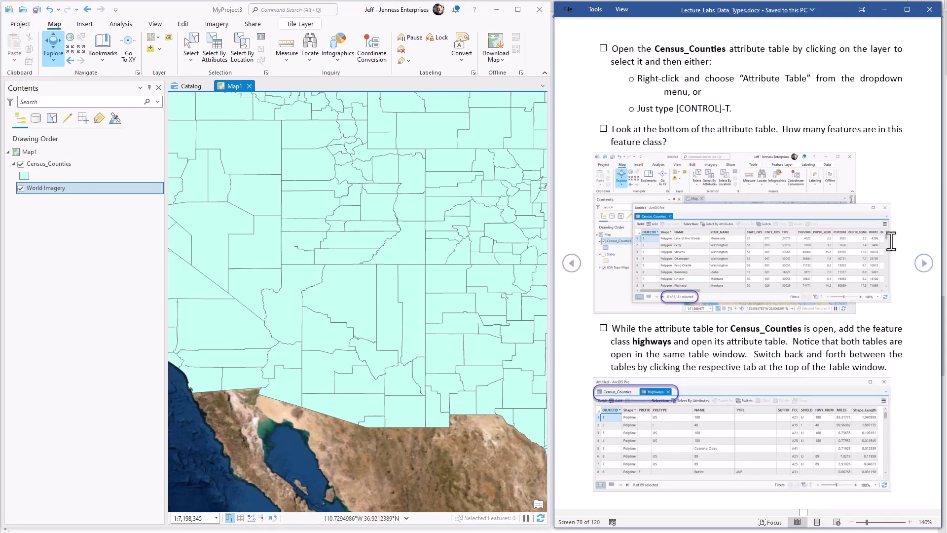
{"action": "left_click", "coordinate": [46, 164]}
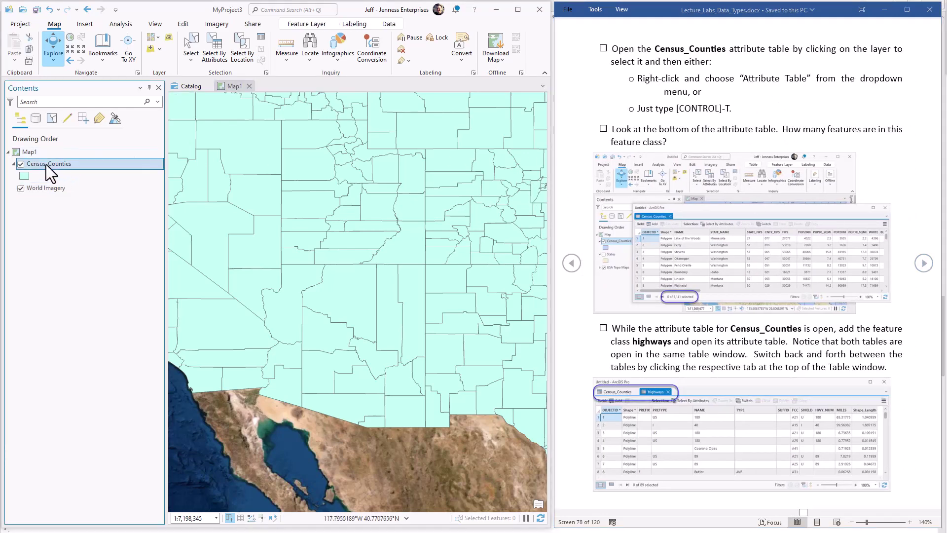
{"action": "right_click", "coordinate": [79, 164]}
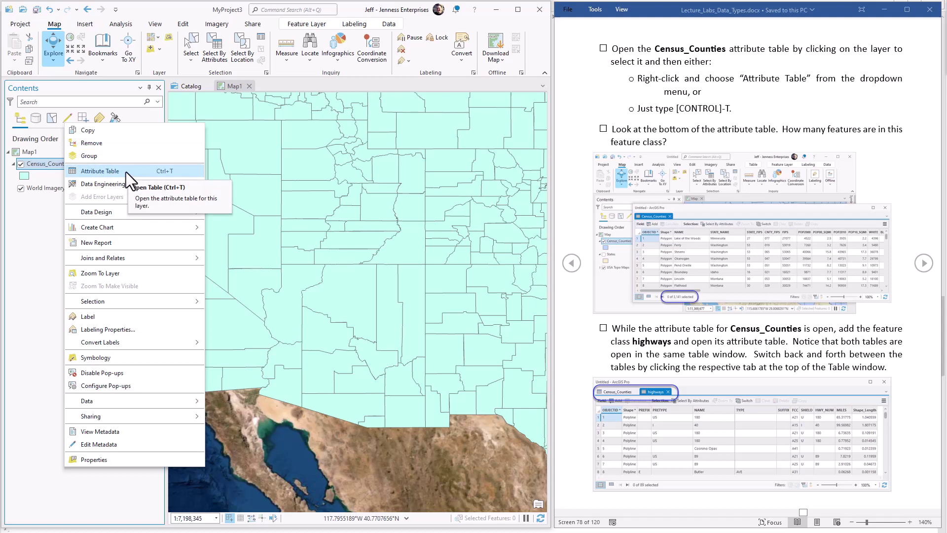
{"action": "left_click", "coordinate": [43, 88]}
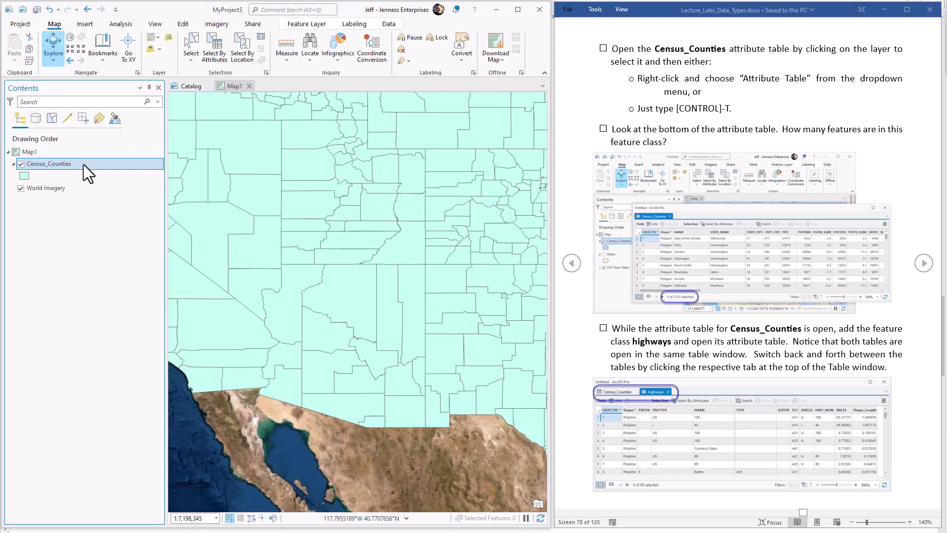
{"action": "key", "text": "ctrl+t"}
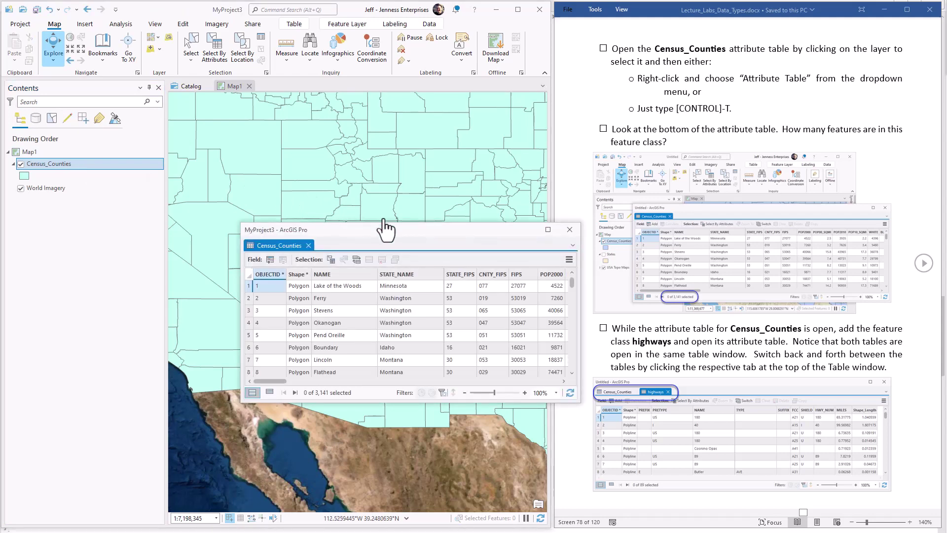
Browse the records of the Census_Counties table and place the table window over the lower part of the map
{"action": "left_click_drag", "start_coordinate": [384, 232], "coordinate": [333, 177]}
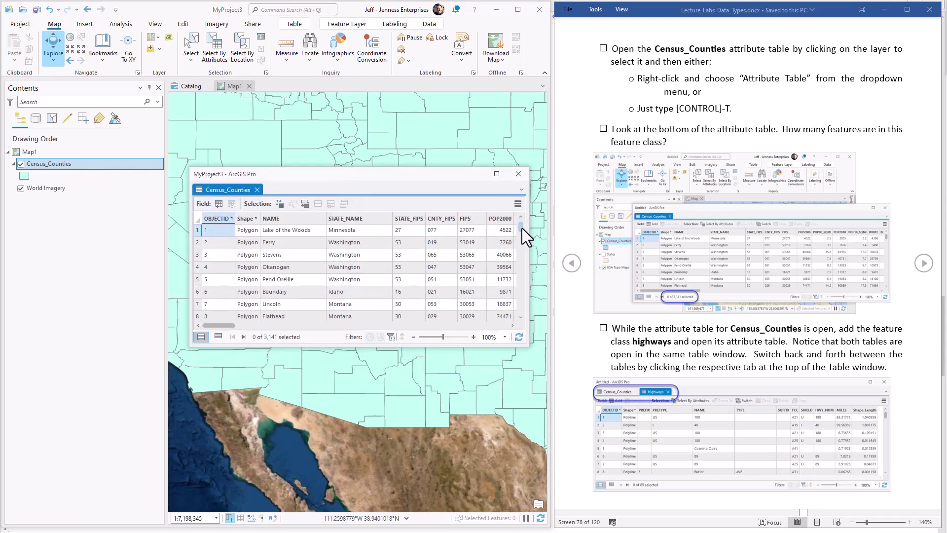
{"action": "left_click_drag", "start_coordinate": [522, 227], "coordinate": [525, 239]}
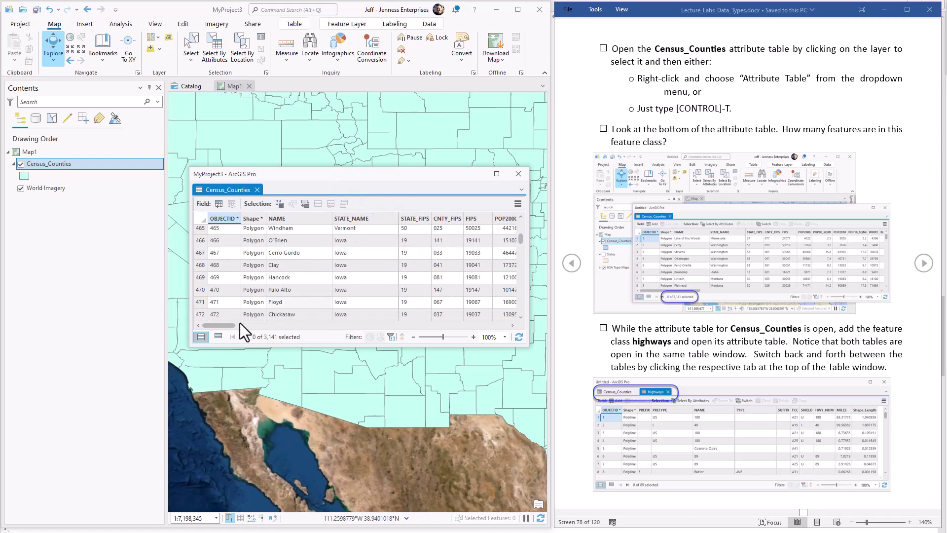
{"action": "mouse_move", "coordinate": [221, 324]}
{"action": "left_mouse_down"}
{"action": "mouse_move", "coordinate": [382, 347]}
{"action": "mouse_move", "coordinate": [427, 329]}
{"action": "mouse_move", "coordinate": [241, 329]}
{"action": "mouse_move", "coordinate": [215, 326]}
{"action": "mouse_move", "coordinate": [218, 316]}
{"action": "left_mouse_up"}
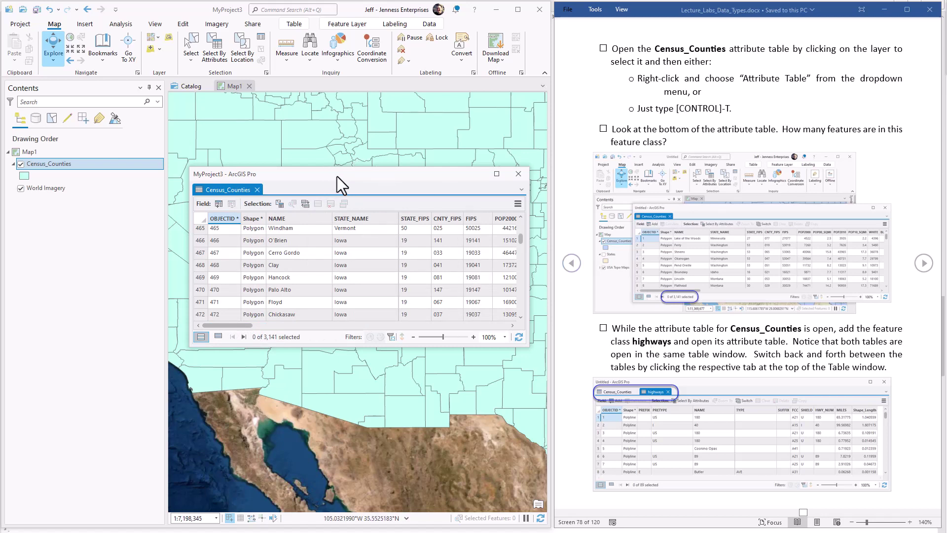
{"action": "left_click_drag", "start_coordinate": [341, 174], "coordinate": [323, 304]}
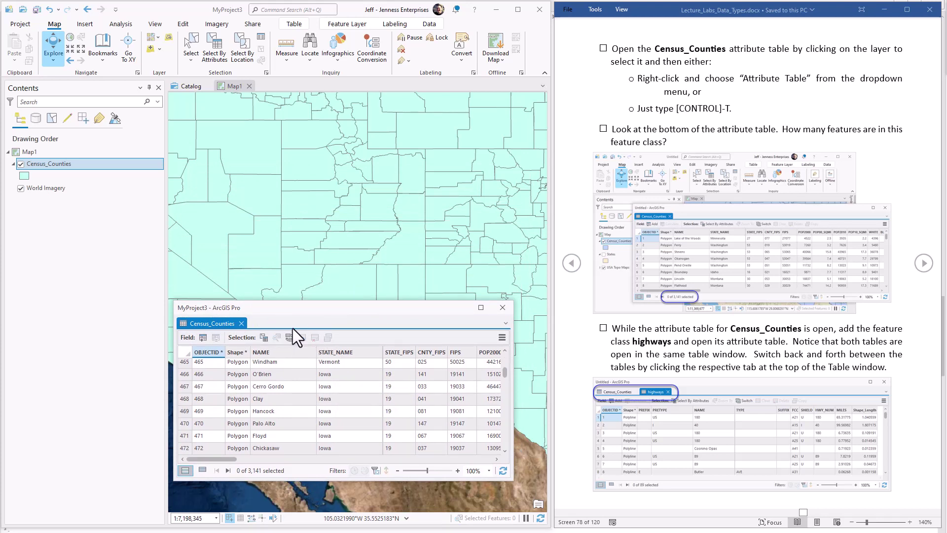
Add the highways feature class from Flagstaff_FGDB.gdb in the Flagstaff_Roads\Data folder to the map
{"action": "left_click", "coordinate": [711, 345]}
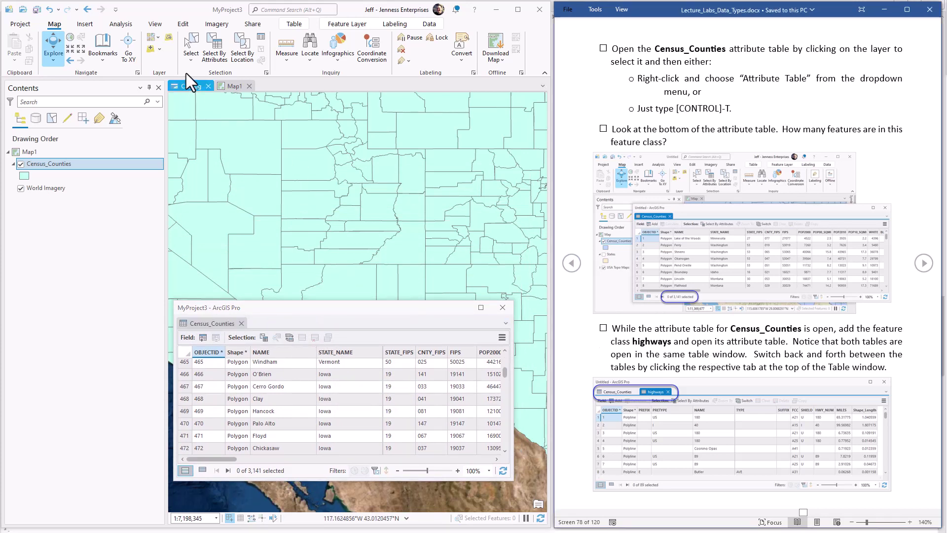
{"action": "left_click", "coordinate": [150, 50]}
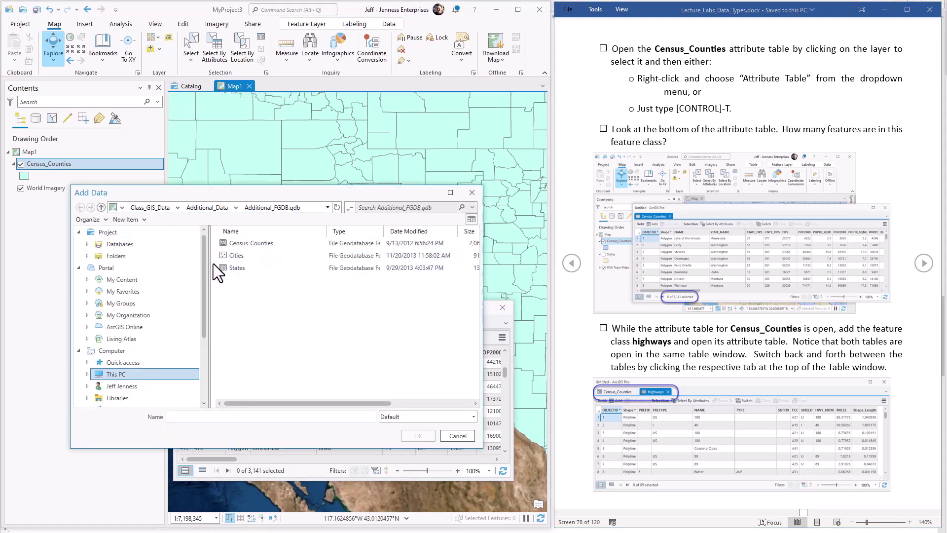
{"action": "left_click", "coordinate": [206, 205]}
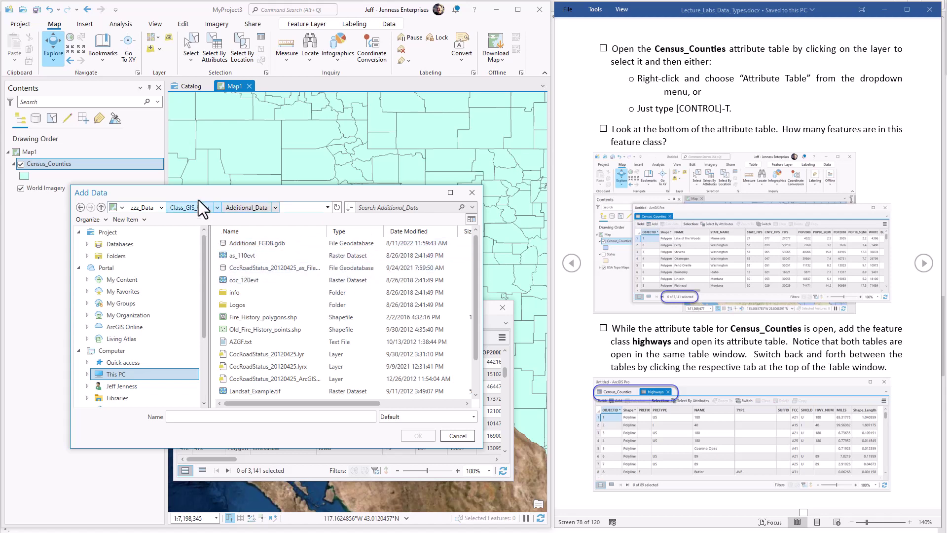
{"action": "left_click", "coordinate": [180, 206]}
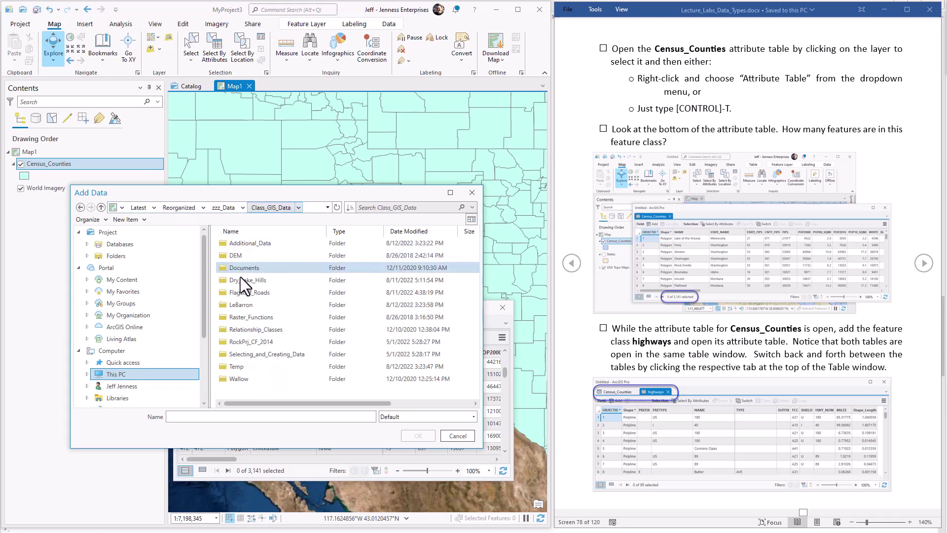
{"action": "left_click", "coordinate": [241, 292]}
{"action": "double_click", "coordinate": [241, 292]}
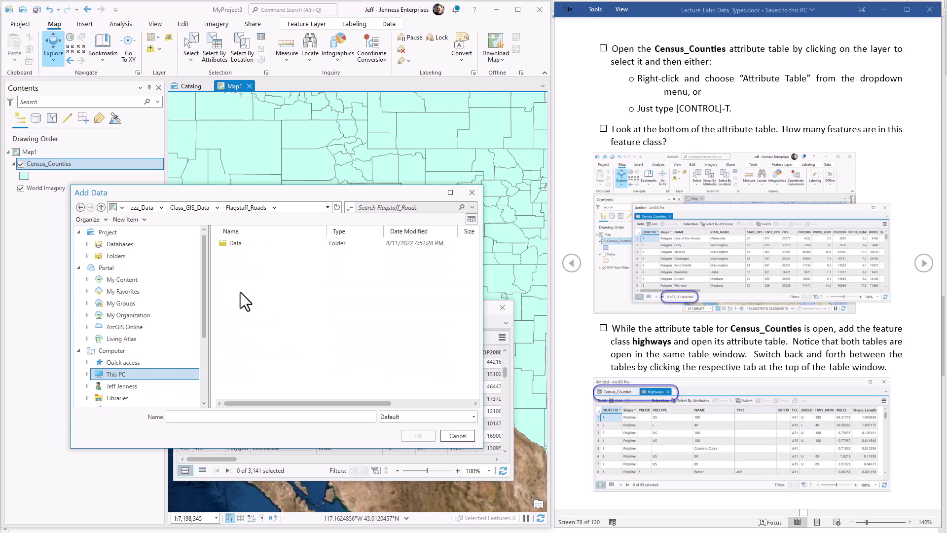
{"action": "double_click", "coordinate": [229, 242]}
{"action": "double_click", "coordinate": [247, 245]}
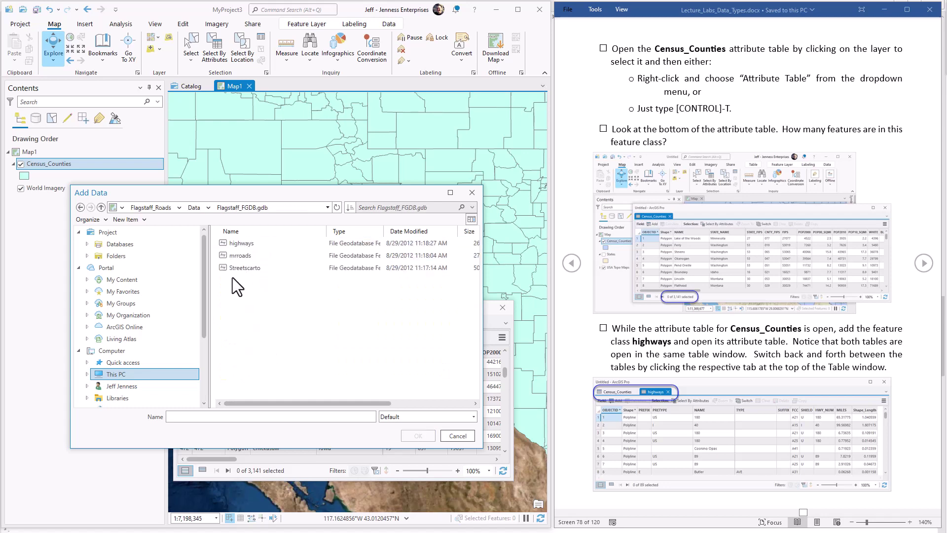
{"action": "left_click", "coordinate": [241, 244]}
{"action": "left_click", "coordinate": [413, 435]}
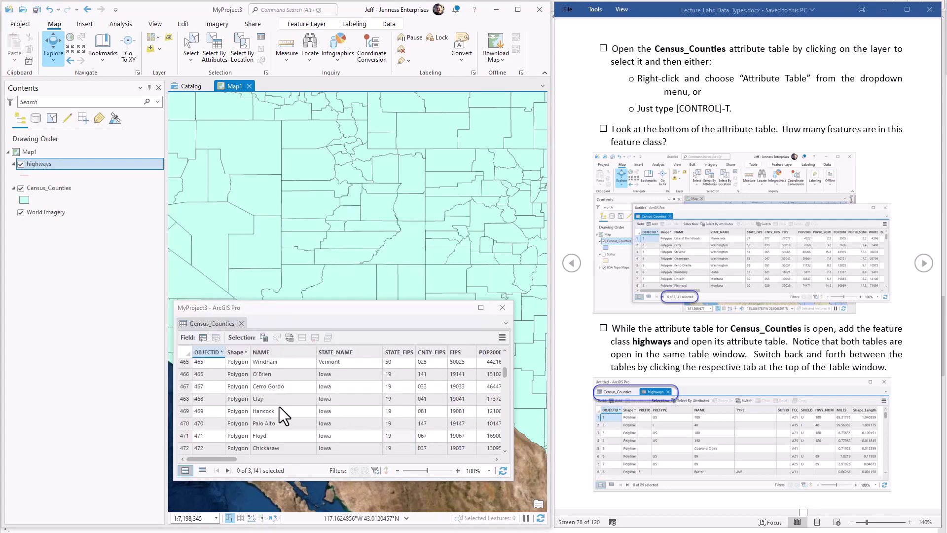
Zoom the map to the extent of the highways layer and open that layer's attribute table
{"action": "left_click", "coordinate": [36, 167]}
{"action": "right_click", "coordinate": [39, 164]}
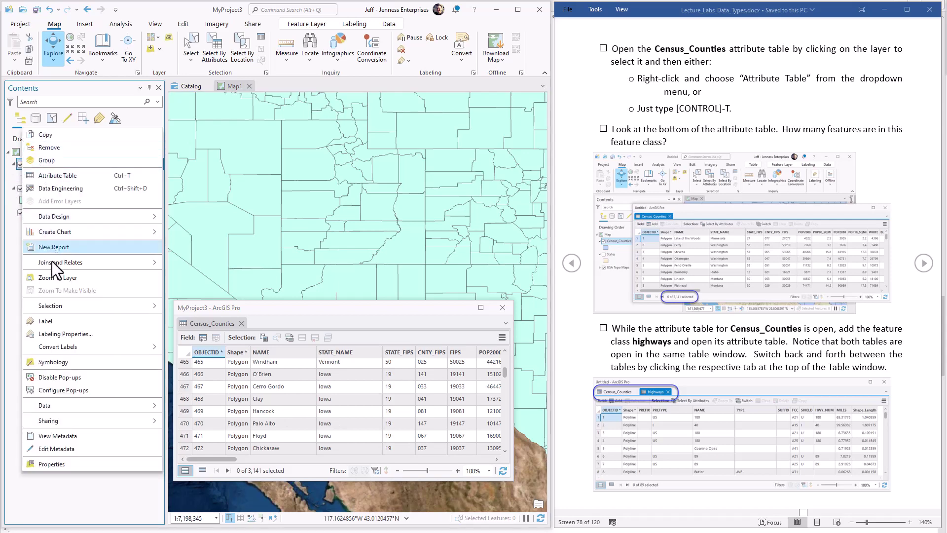
{"action": "left_click", "coordinate": [54, 276]}
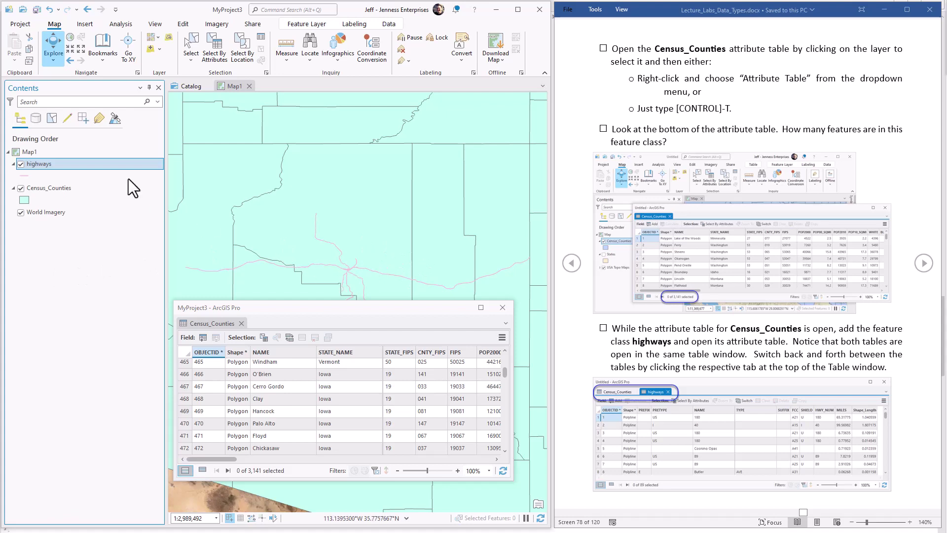
{"action": "left_click", "coordinate": [45, 187]}
{"action": "left_click", "coordinate": [41, 165]}
{"action": "right_click", "coordinate": [66, 164]}
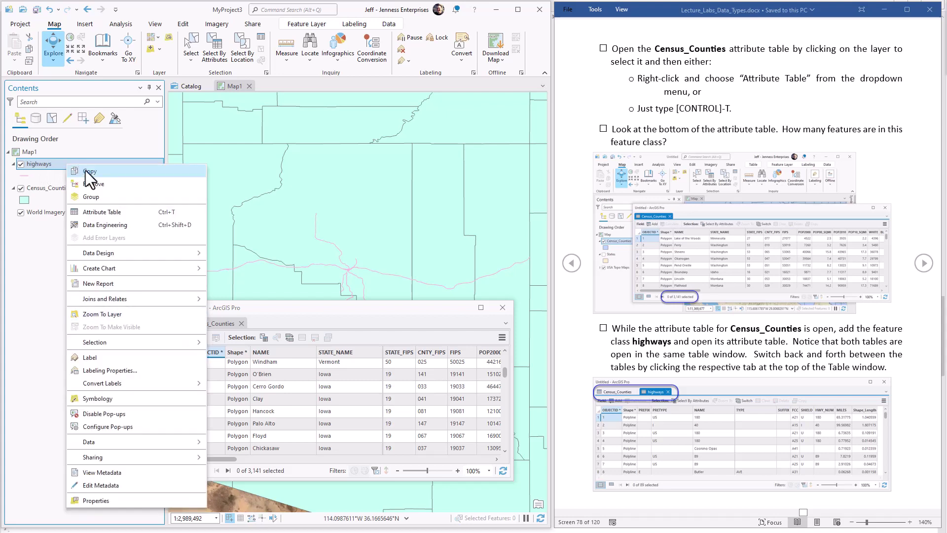
{"action": "left_click", "coordinate": [106, 212]}
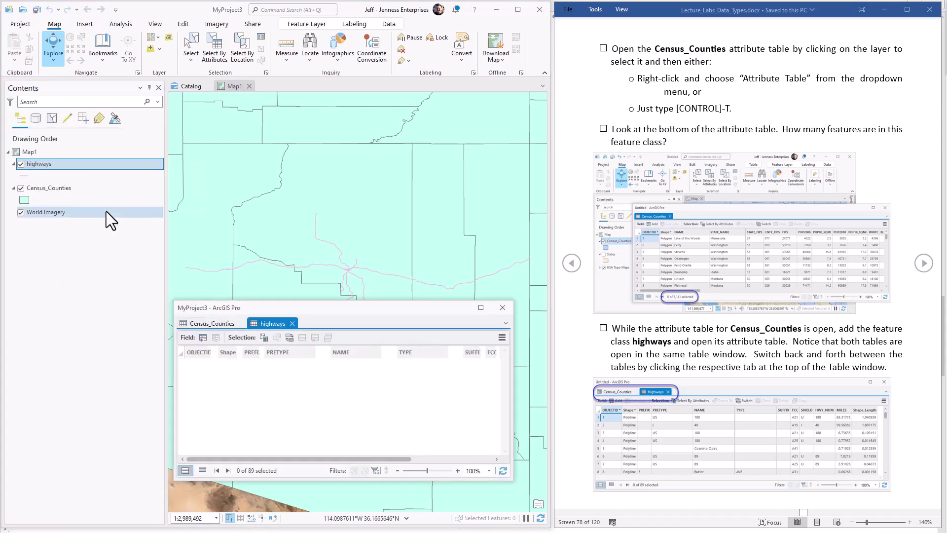
Switch back and forth between the Census_Counties and highways attribute tables, and widen their shared table window
{"action": "left_click", "coordinate": [218, 322]}
{"action": "left_click", "coordinate": [272, 323]}
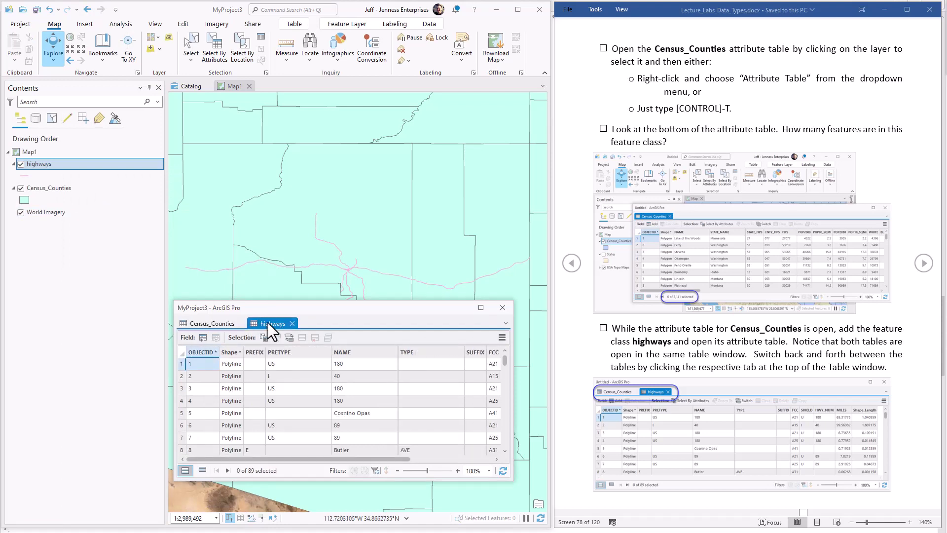
{"action": "left_click", "coordinate": [221, 323]}
{"action": "left_click", "coordinate": [275, 323]}
{"action": "left_click_drag", "start_coordinate": [174, 313], "coordinate": [47, 322]}
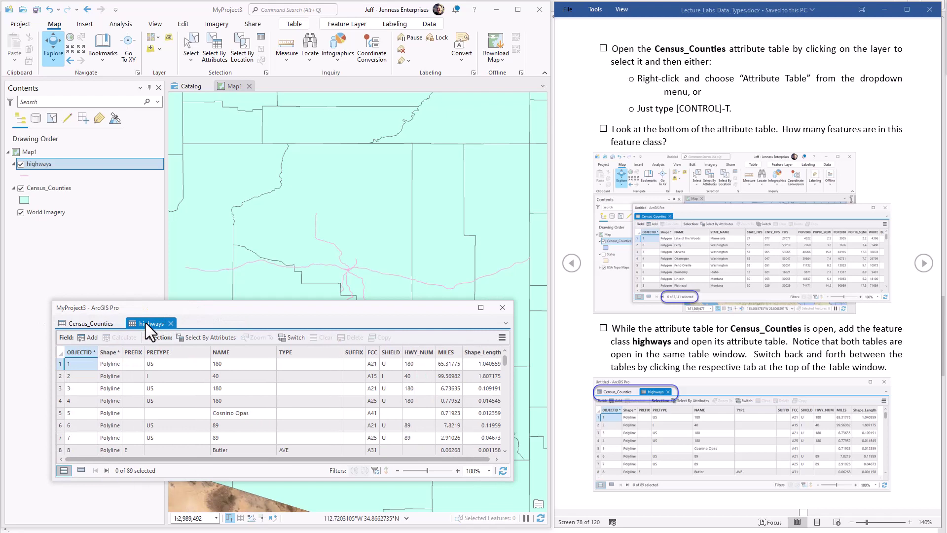
{"action": "left_click", "coordinate": [97, 321]}
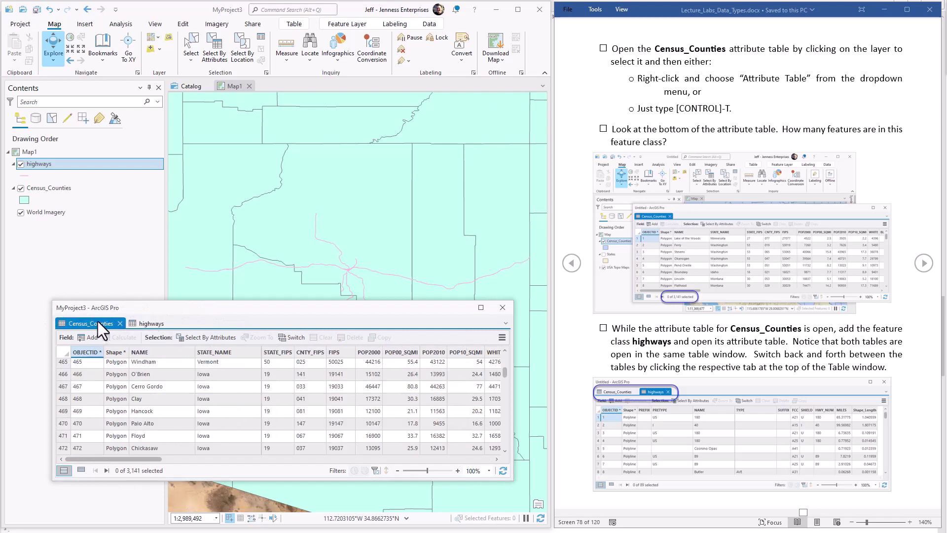
{"action": "left_click", "coordinate": [147, 323]}
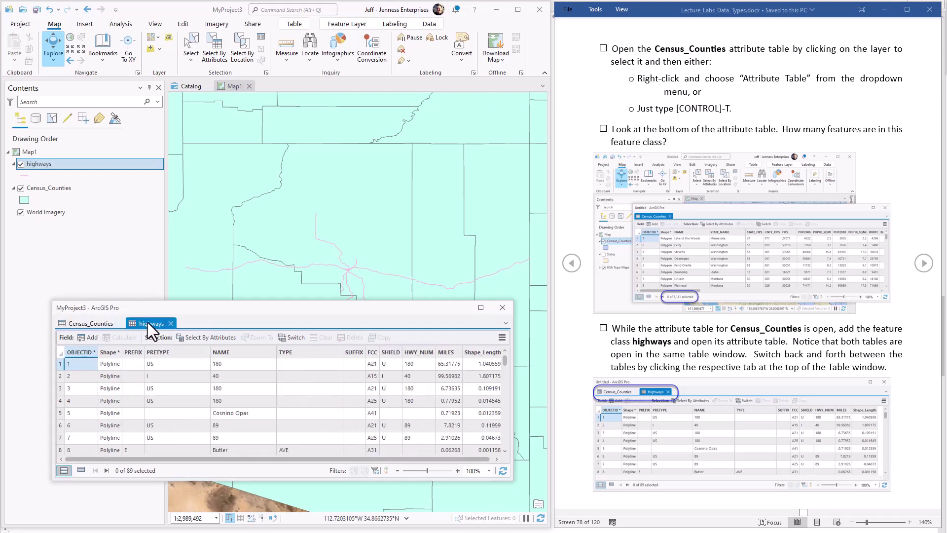
Detach the highways table into its own floating window and place it above the Census_Counties table window
{"action": "left_click_drag", "start_coordinate": [147, 322], "coordinate": [217, 158]}
{"action": "left_click_drag", "start_coordinate": [189, 137], "coordinate": [186, 143]}
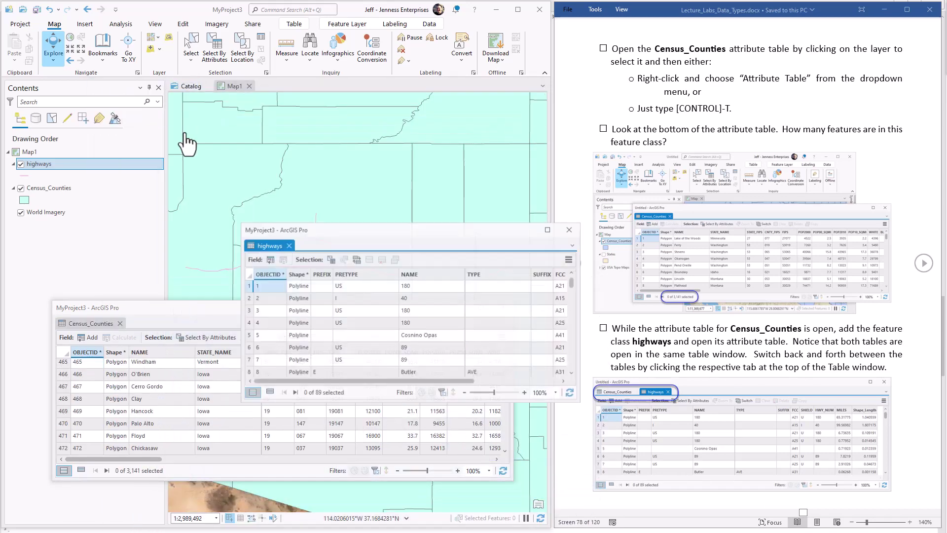
{"action": "left_click_drag", "start_coordinate": [341, 238], "coordinate": [305, 131]}
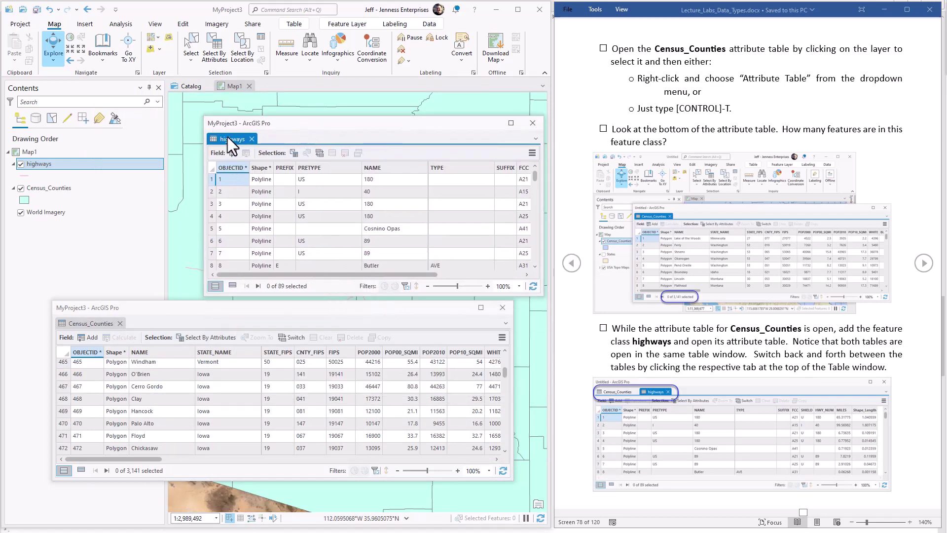
Dock the highways table beside the Census_Counties table in one window, and advance the exercise document to the instructions on viewing both tables
{"action": "left_click_drag", "start_coordinate": [227, 137], "coordinate": [299, 399]}
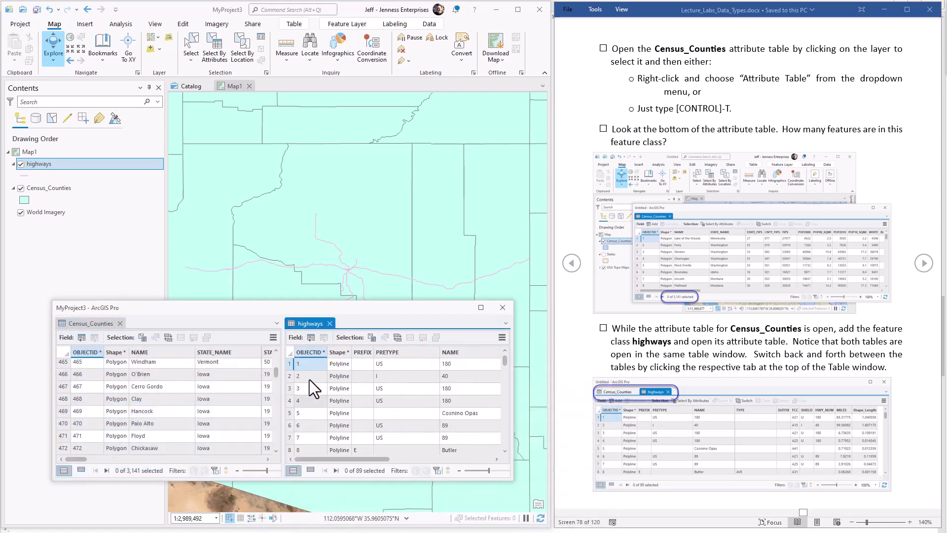
{"action": "left_click_drag", "start_coordinate": [202, 307], "coordinate": [185, 238]}
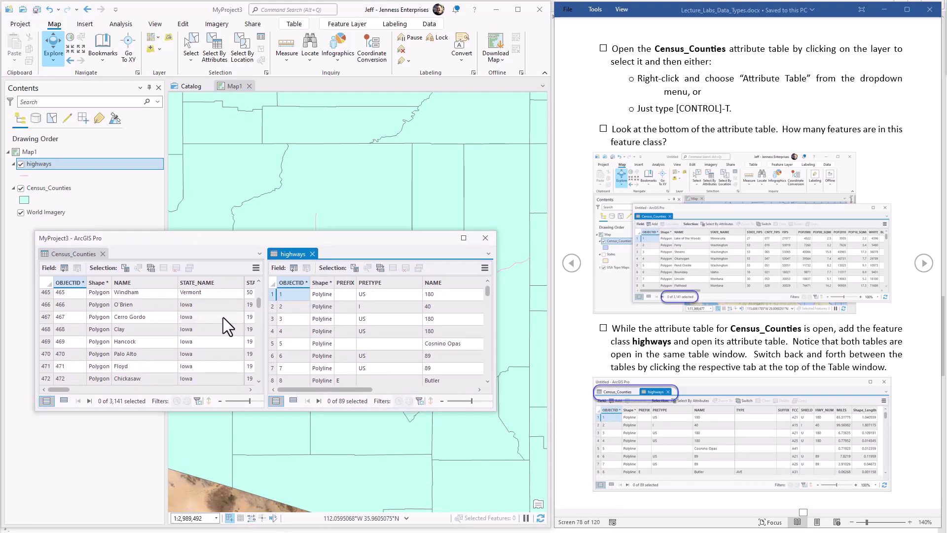
{"action": "left_click", "coordinate": [925, 265]}
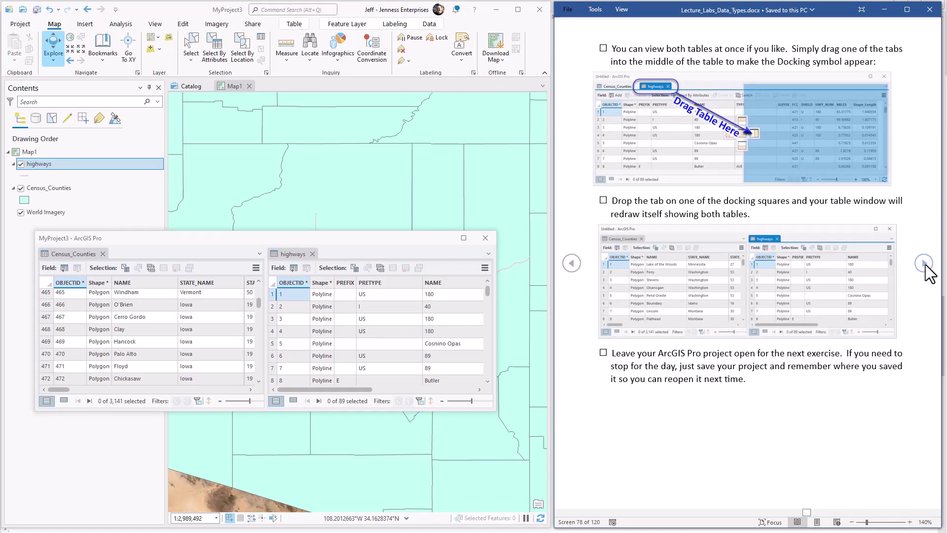